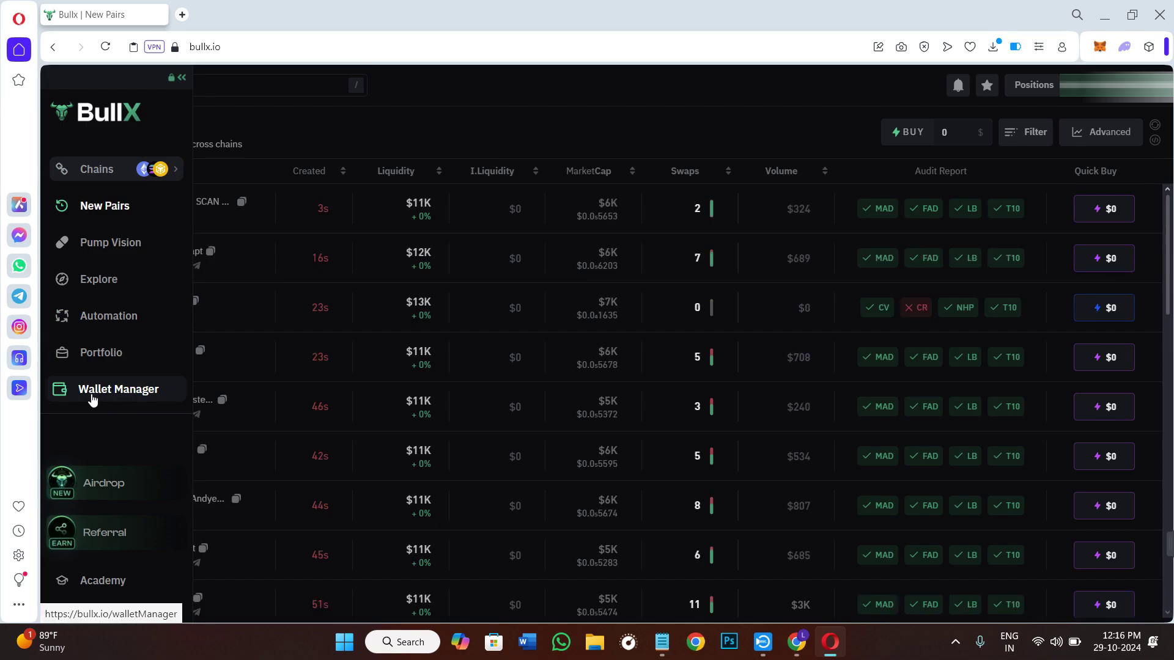
Step: Generate two new EVM wallets, W3 and W4, from the BullX Wallet Manager
click(117, 394)
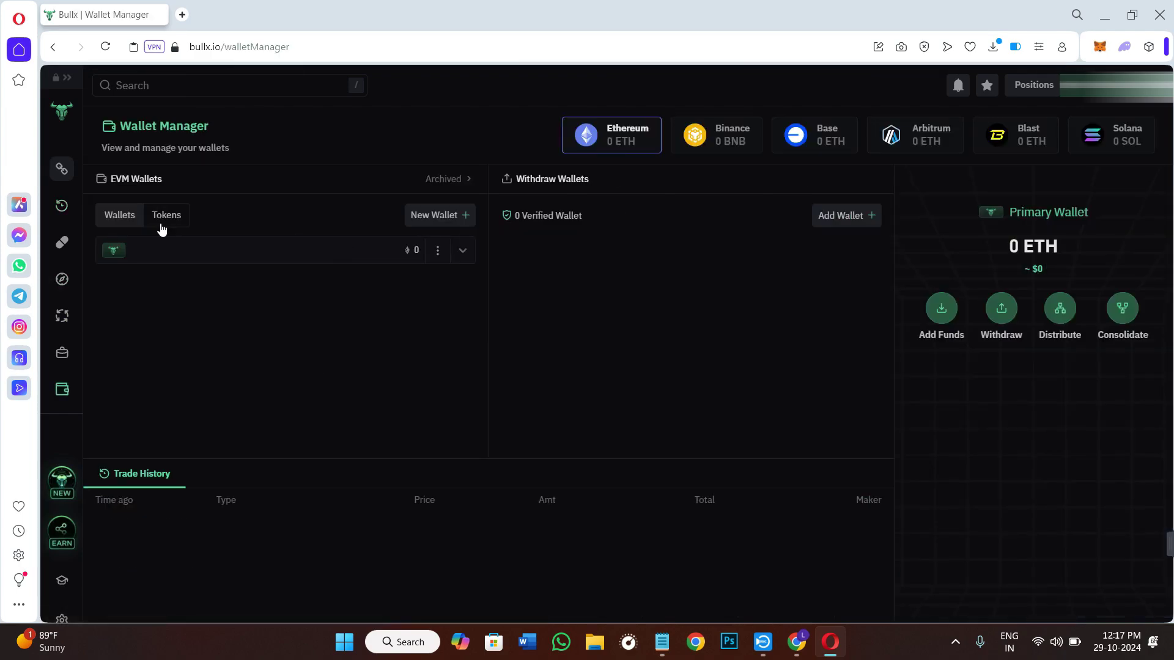
click(437, 217)
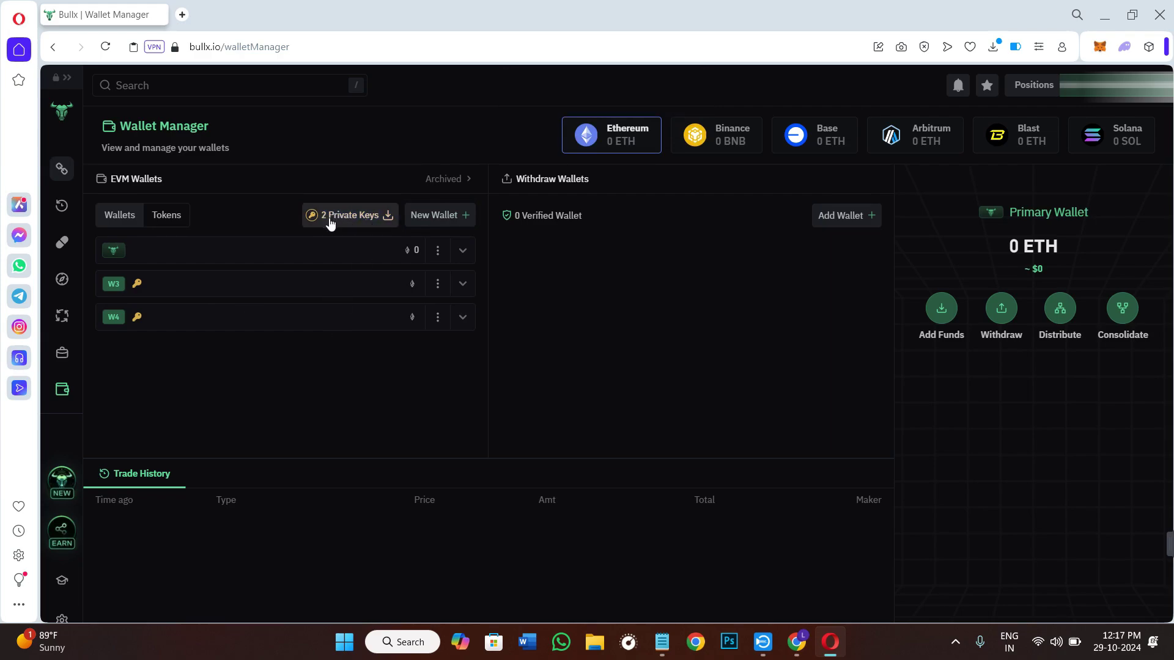
click(282, 279)
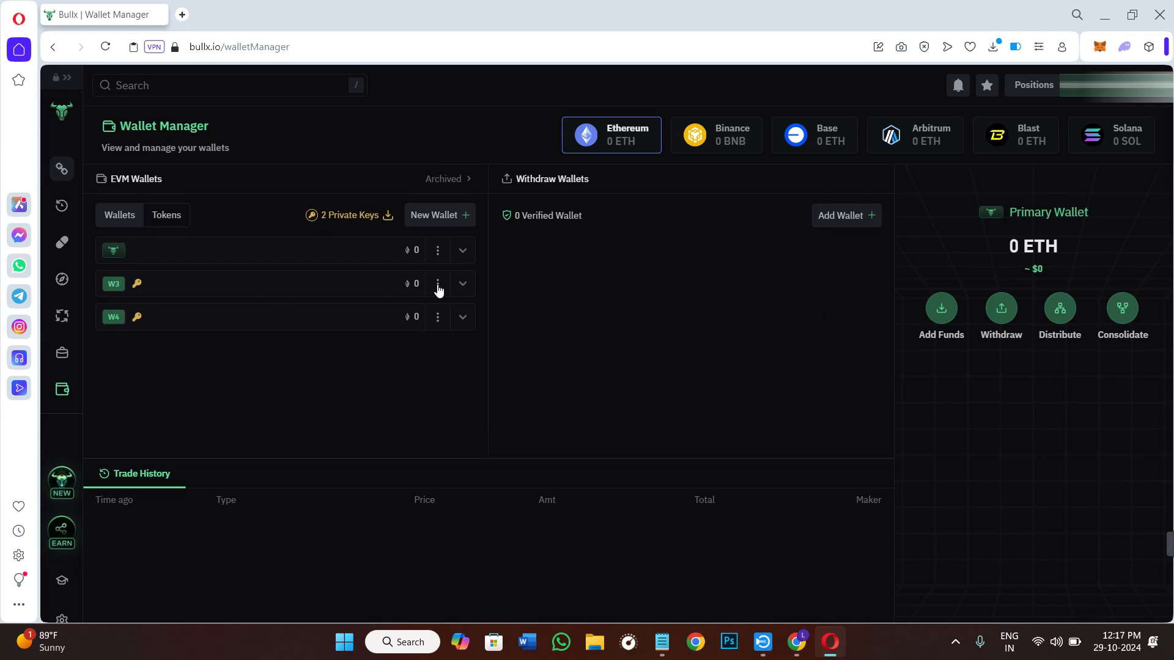
click(438, 285)
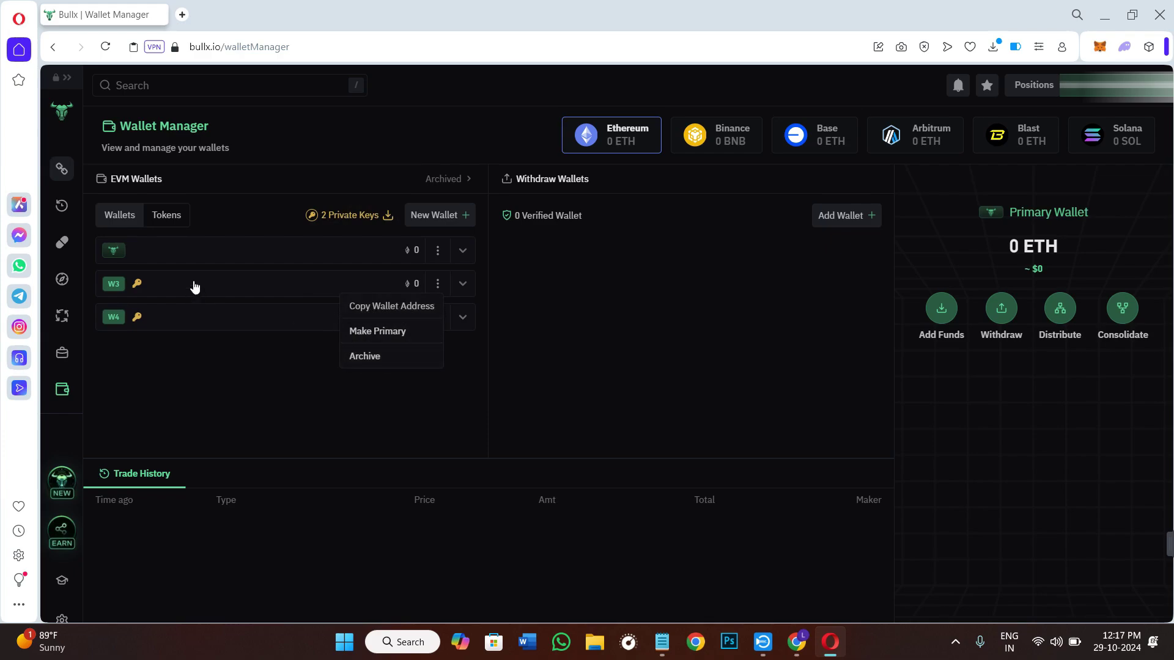
click(196, 290)
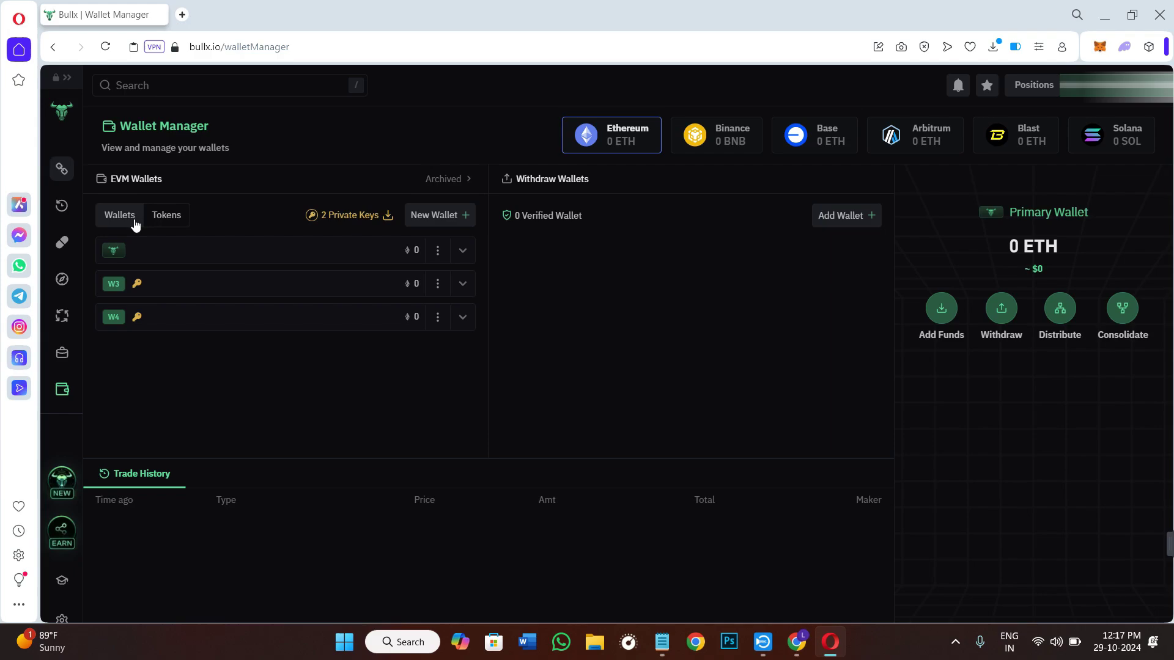
click(849, 216)
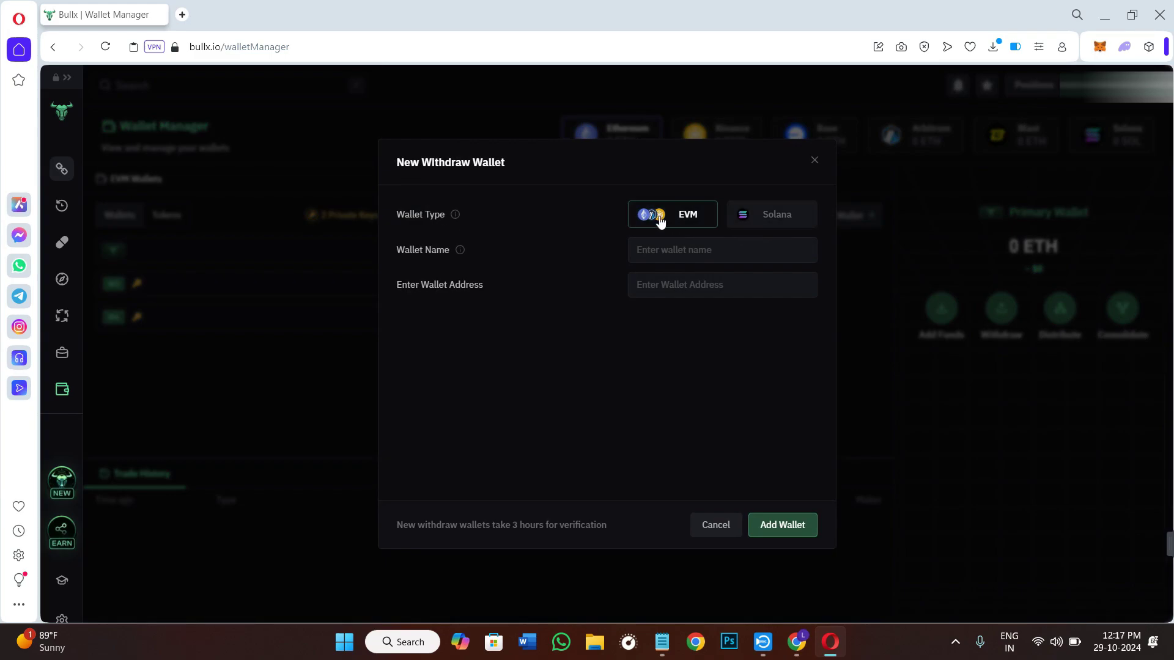
click(757, 221)
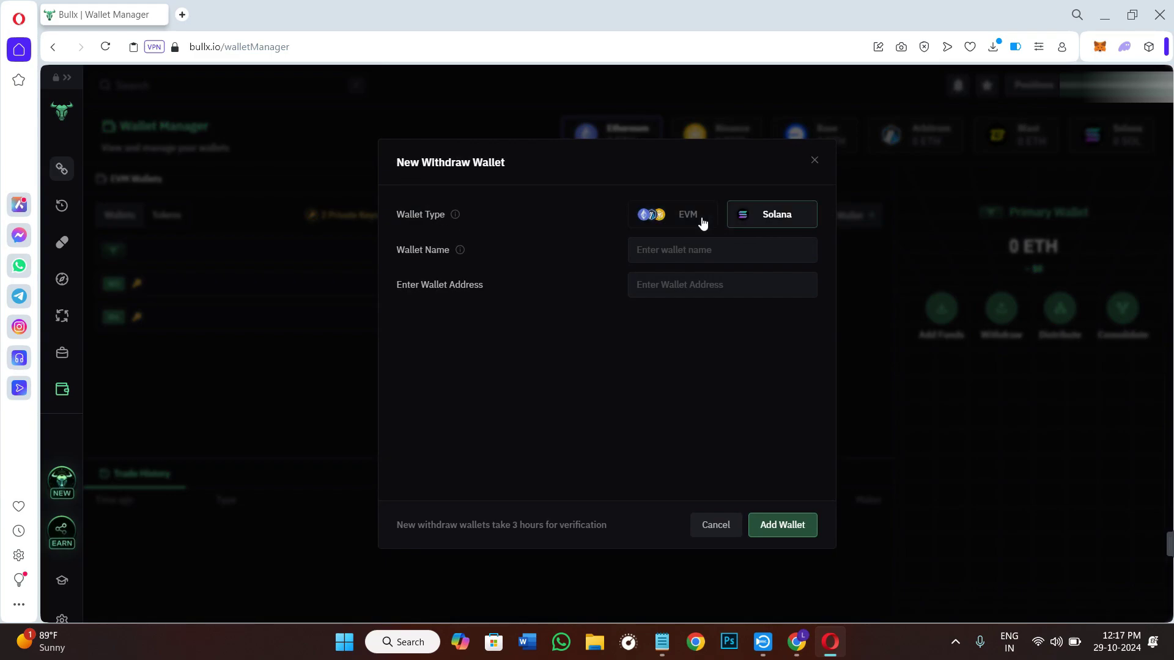
click(683, 214)
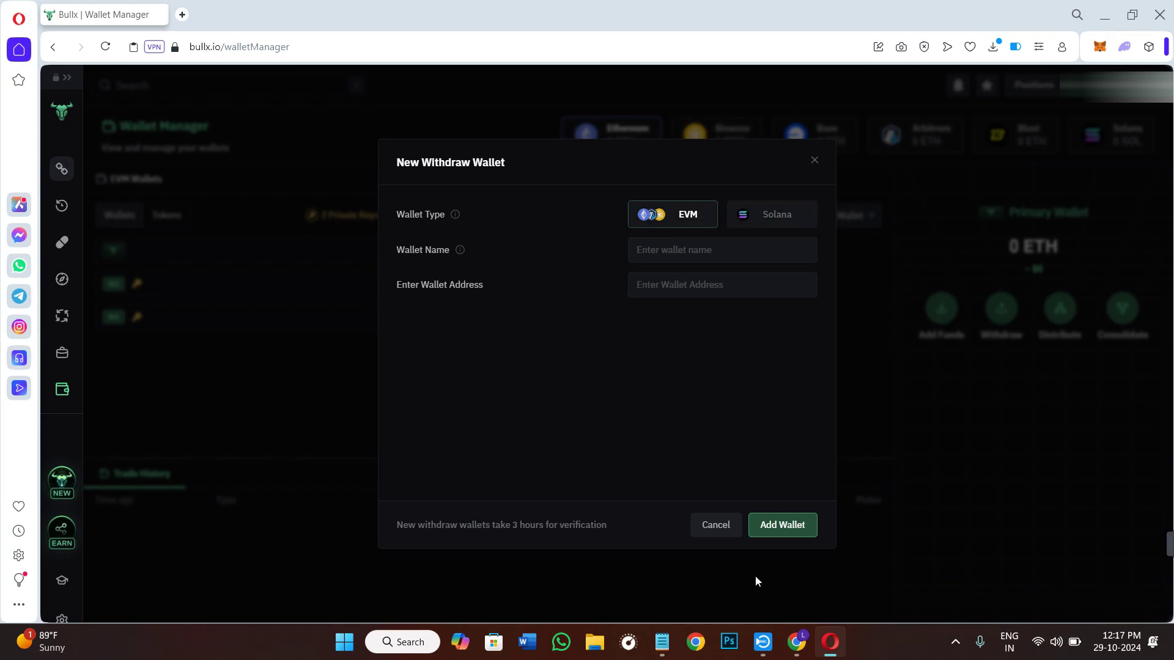
click(784, 525)
click(813, 161)
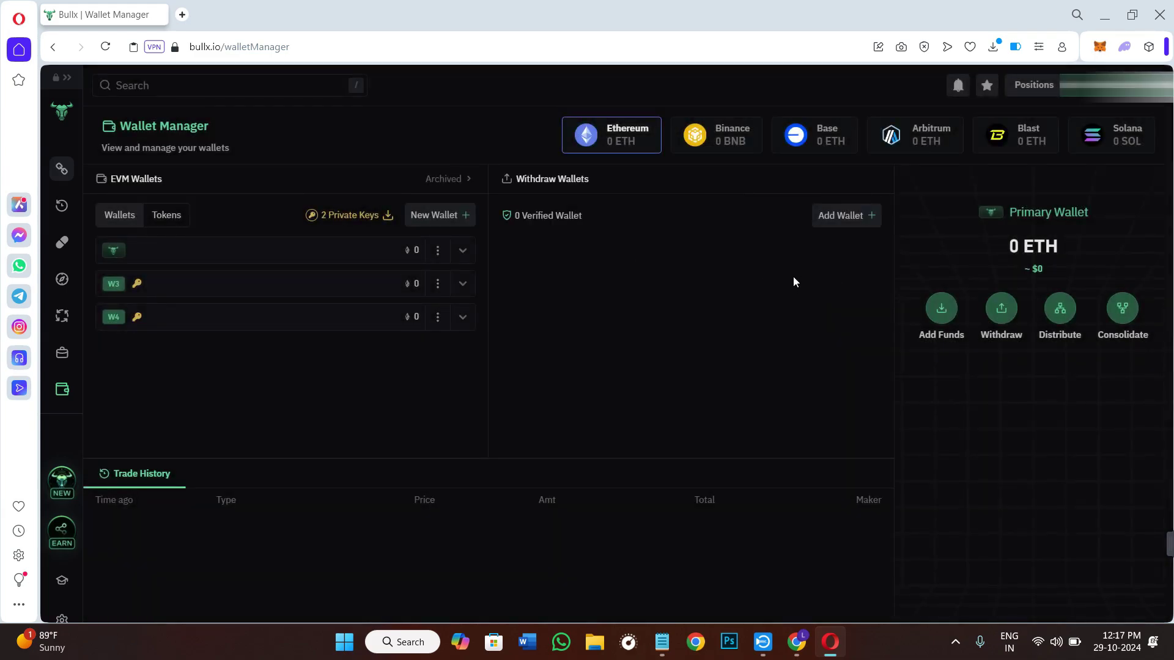
scroll(699, 336, down, 2)
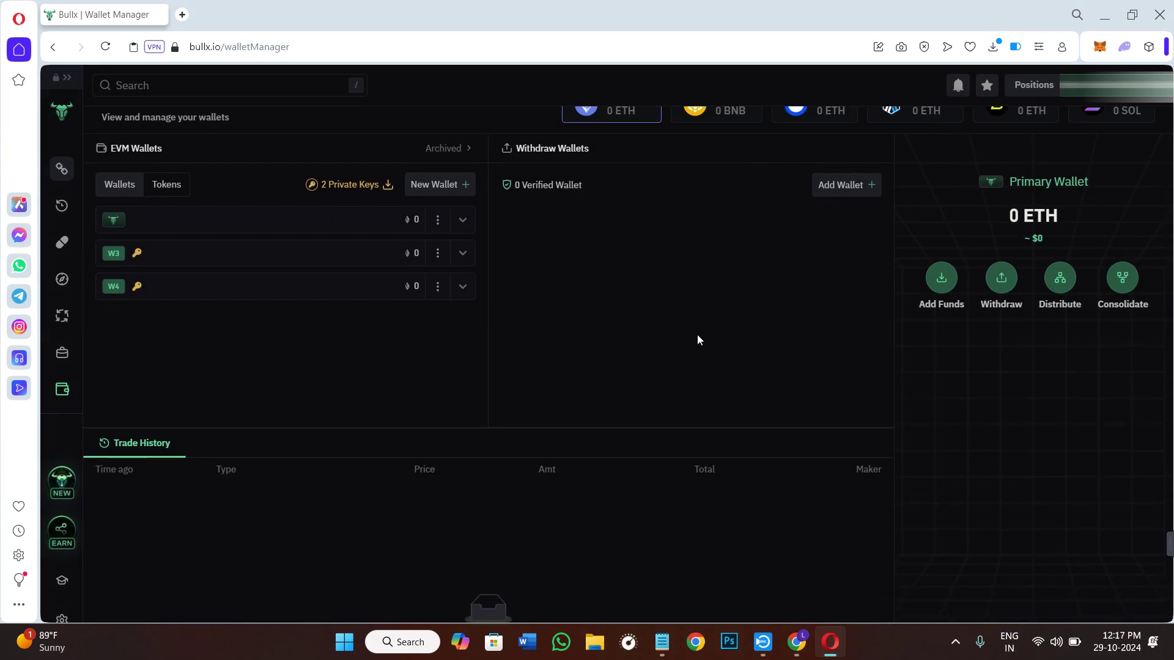